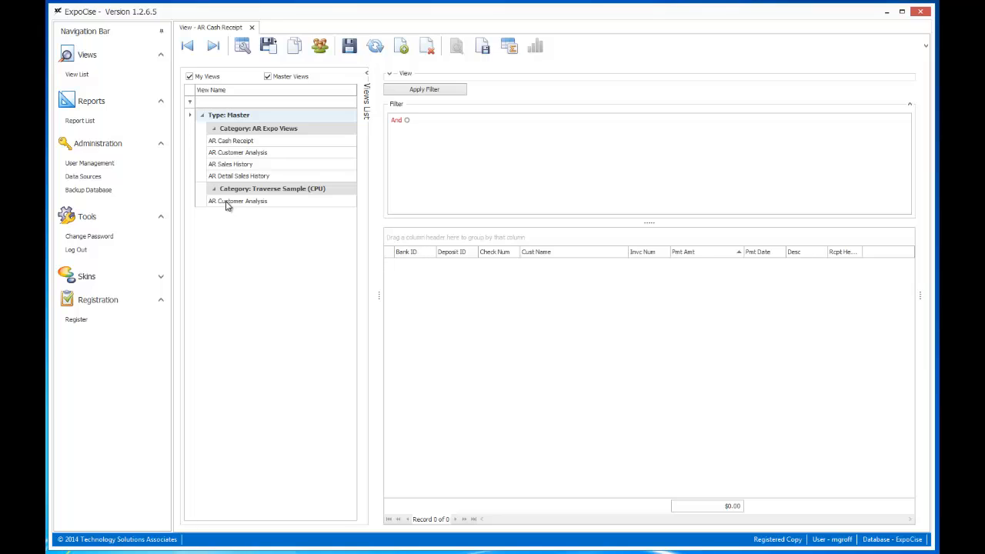
- Open the AR Customer Analysis view in the Traverse Sample (CPU) category and add a Year filter condition using Is between
left_click(227, 202)
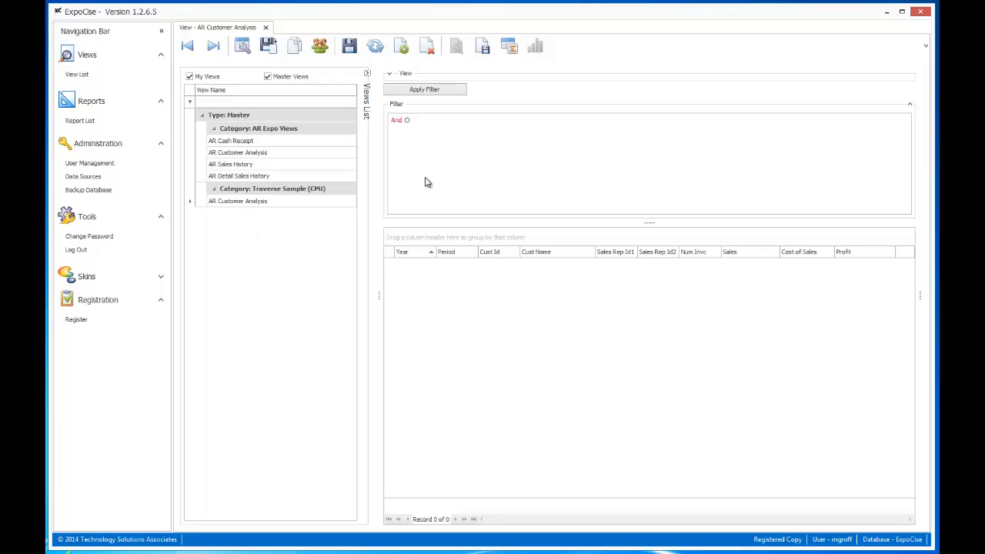
left_click(407, 120)
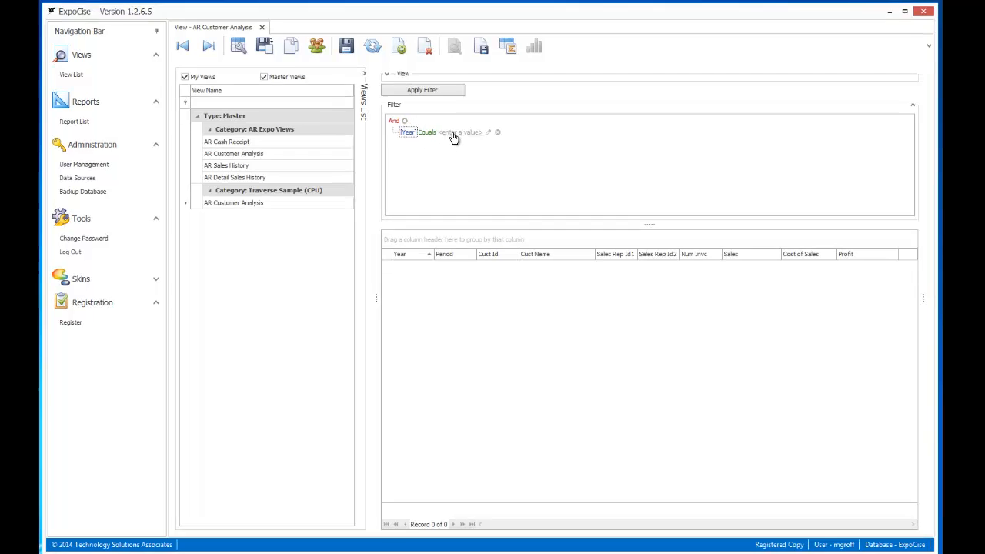
left_click(454, 135)
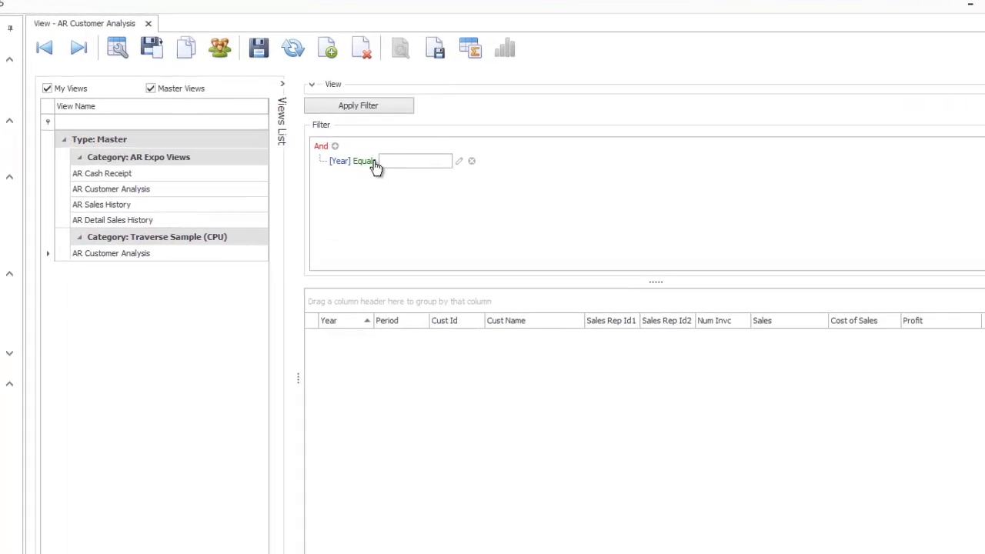
left_click(427, 133)
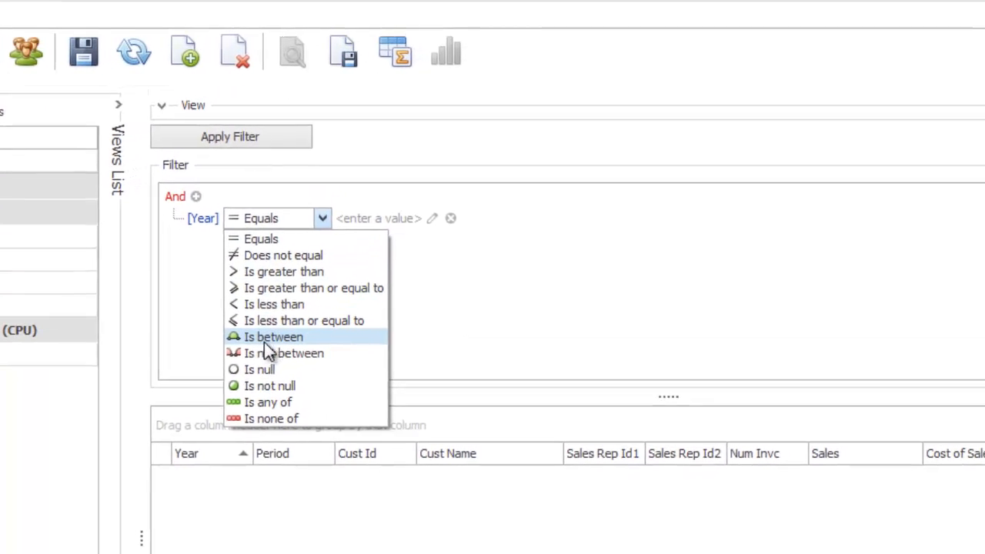
left_click(258, 348)
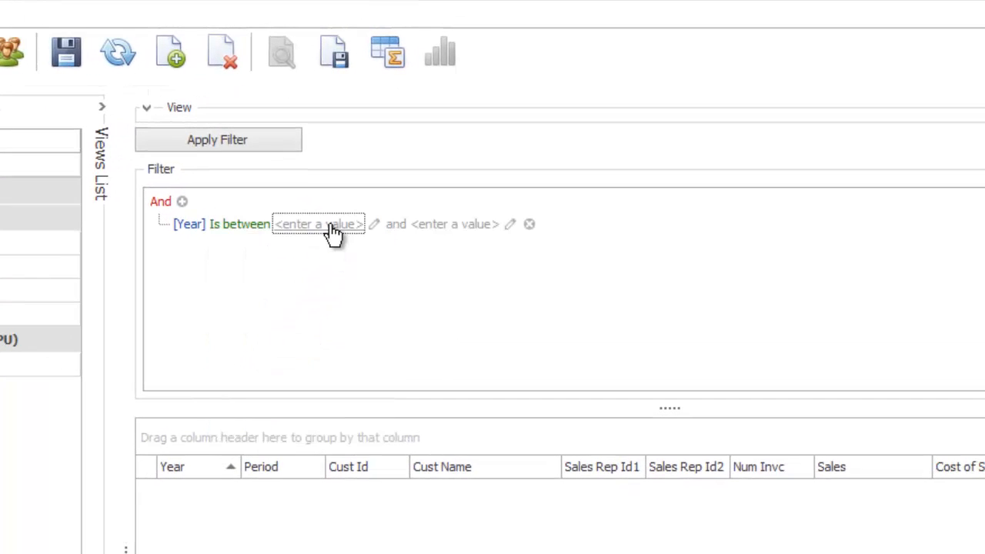
- Set the Year range to 2009 and 2013 and apply the filter
left_click(332, 224)
type("2009")
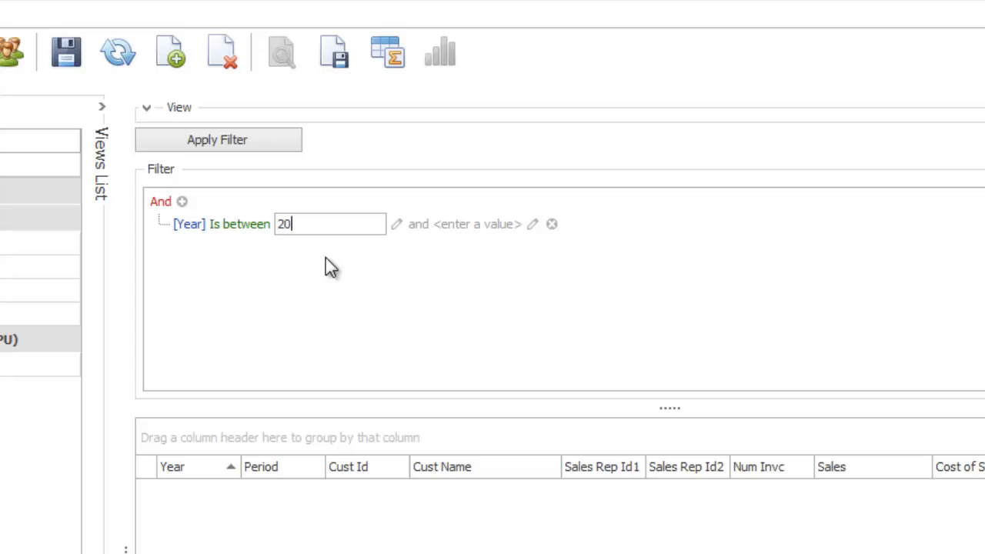
left_click(464, 233)
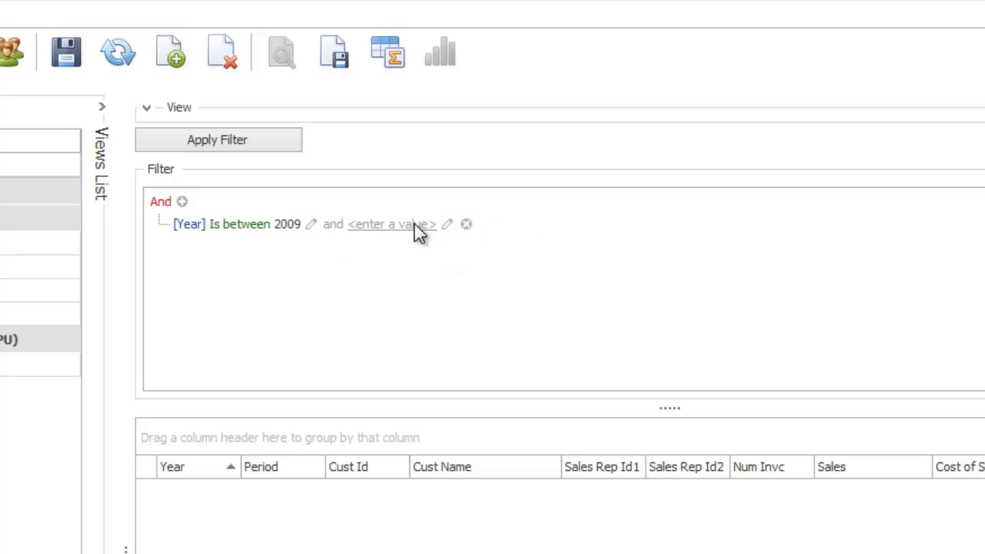
left_click(415, 223)
type("2013")
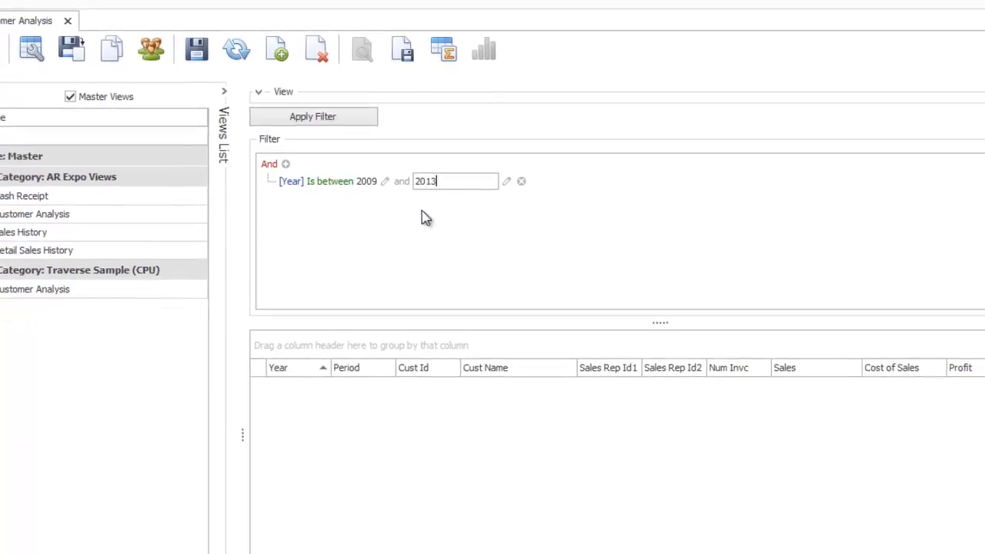
left_click(324, 117)
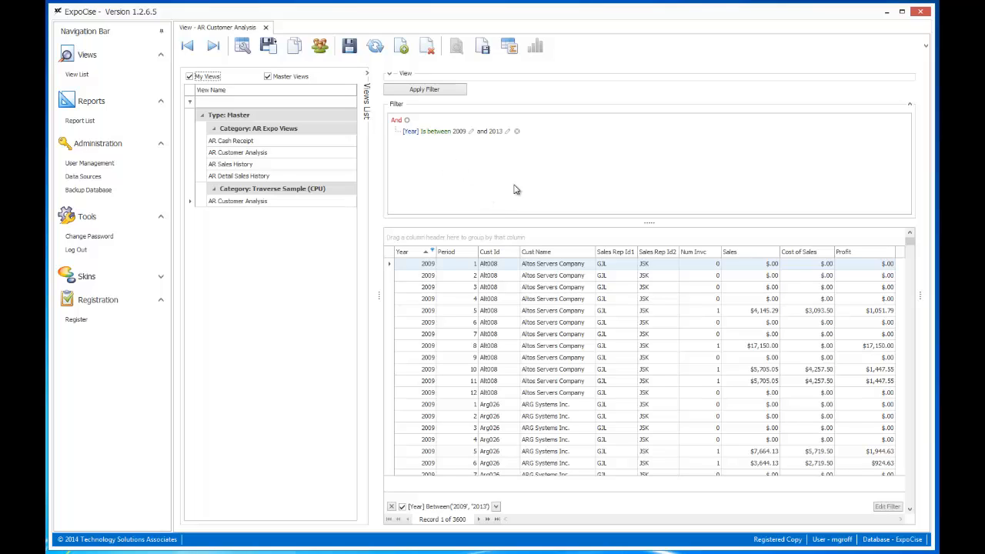
- Enlarge the results grid by shrinking the filter area and remove the Num Invc column from the grid
left_click_drag(643, 222, 643, 190)
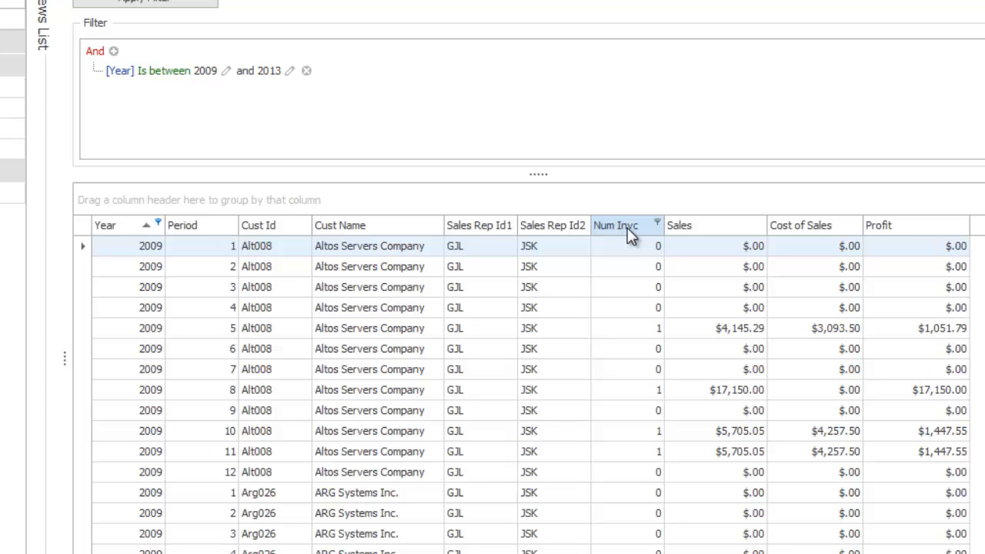
left_click_drag(627, 228, 603, 366)
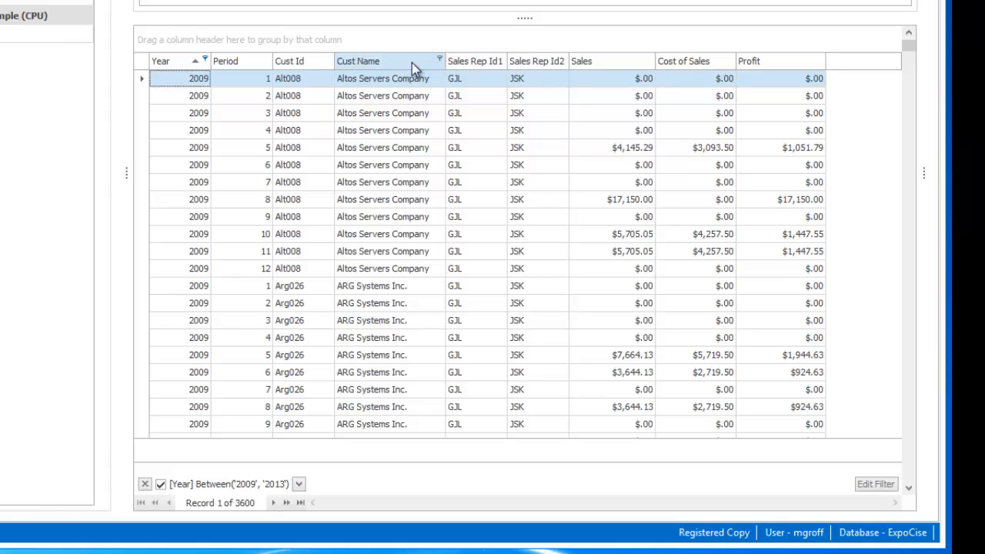
- Use the Column Chooser to put Num Invc back in the grid between Sales Rep Id1 and Sales Rep Id2
right_click(534, 62)
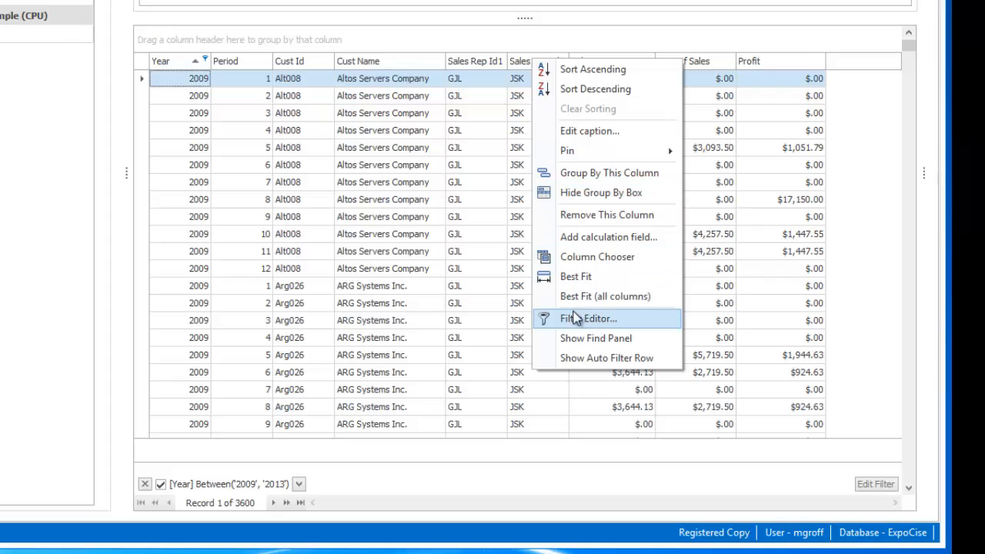
left_click(577, 258)
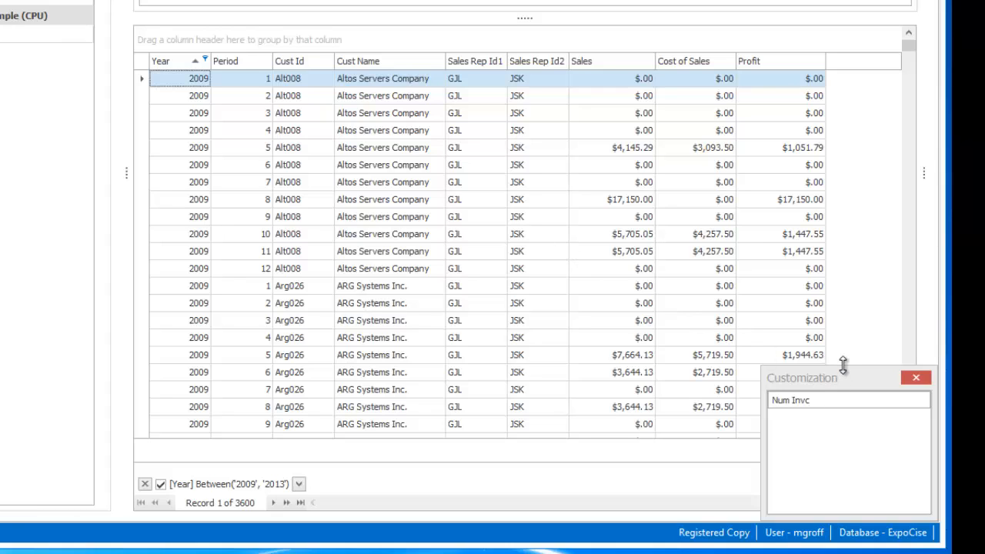
left_click_drag(840, 371, 829, 250)
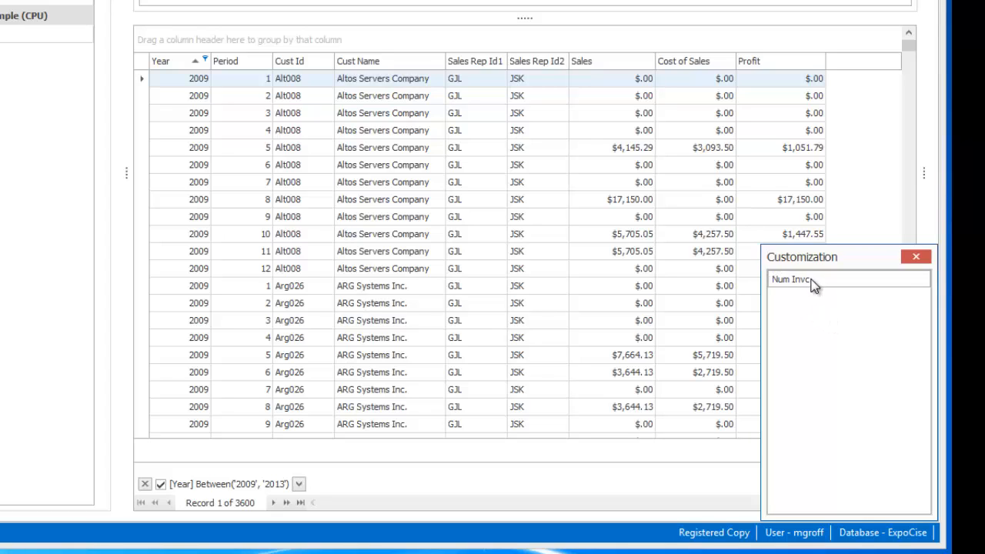
left_click_drag(812, 281, 511, 66)
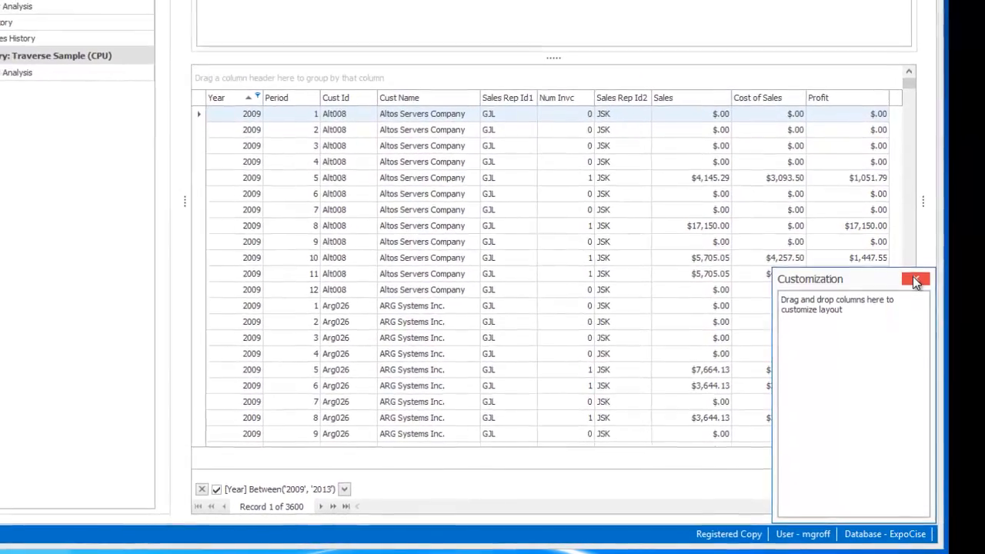
left_click(916, 272)
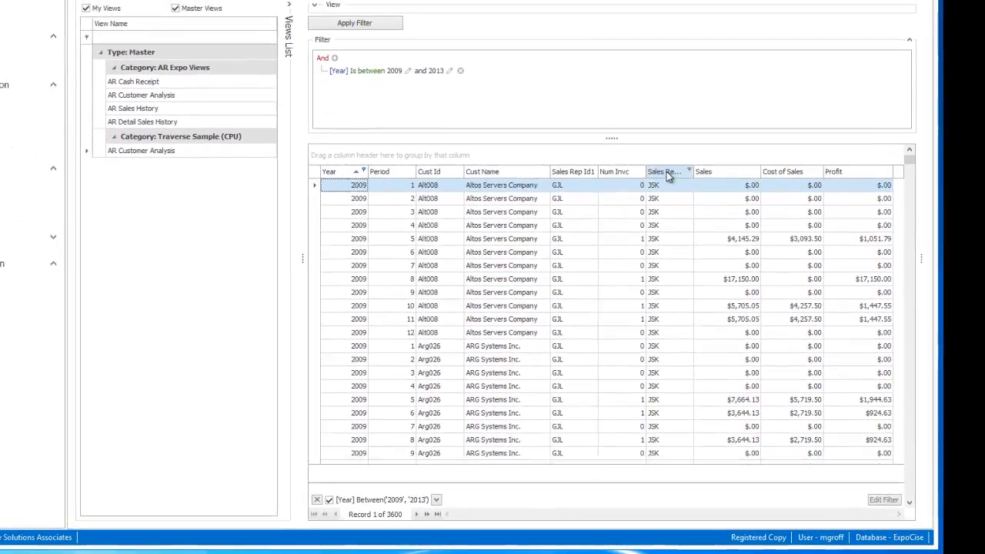
- Move the Sales Rep Id2 column ahead of Sales Rep Id1 and on to directly after Year
left_click_drag(668, 175, 555, 178)
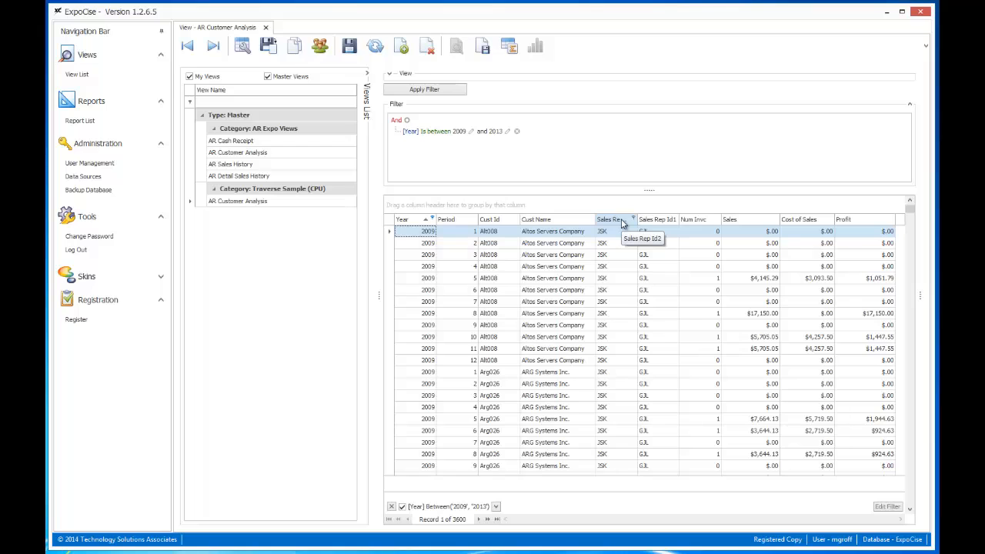
left_click_drag(623, 223, 437, 223)
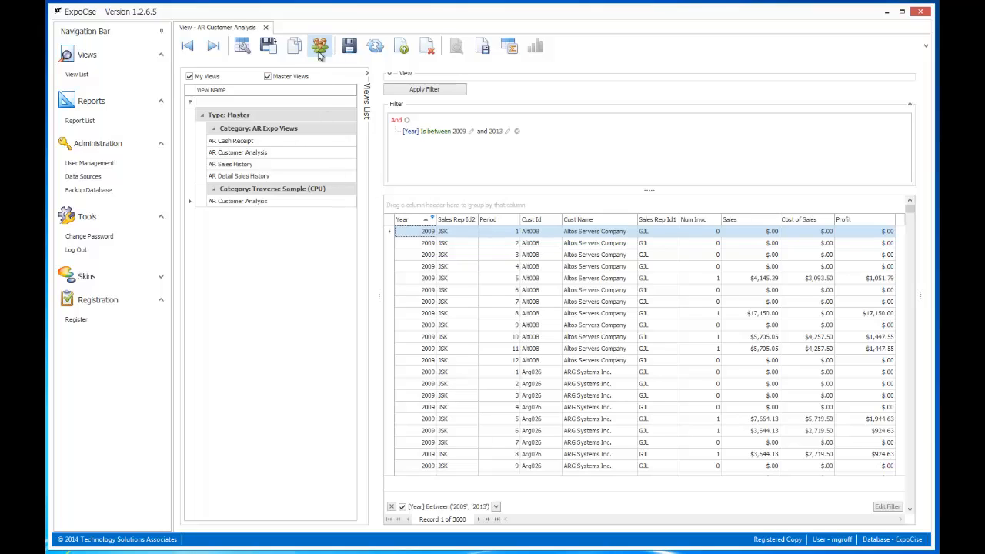
- Reopen the AR Customer Analysis view with its filter applied and move Sales Rep Id2 between Sales Rep Id1 and Num Invc
left_click(265, 28)
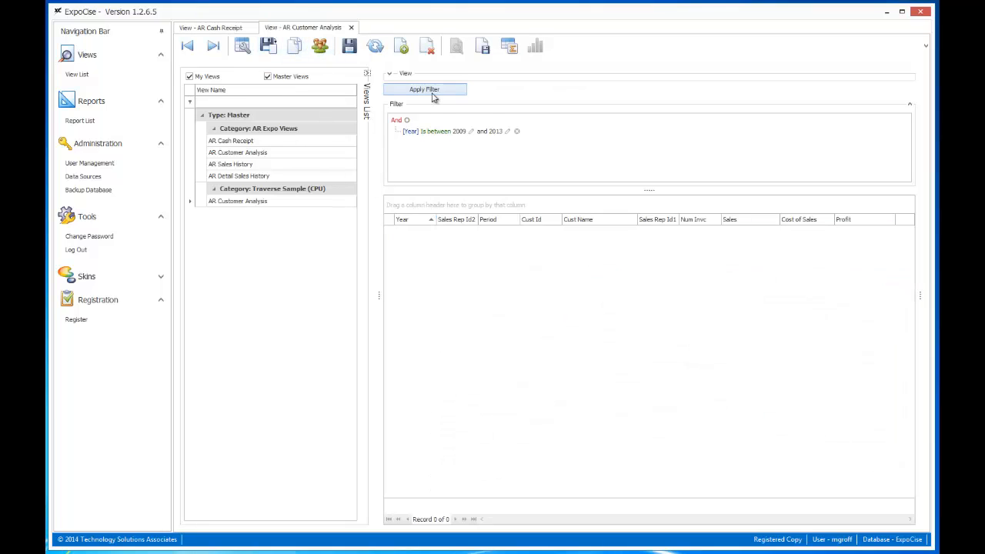
left_click(445, 93)
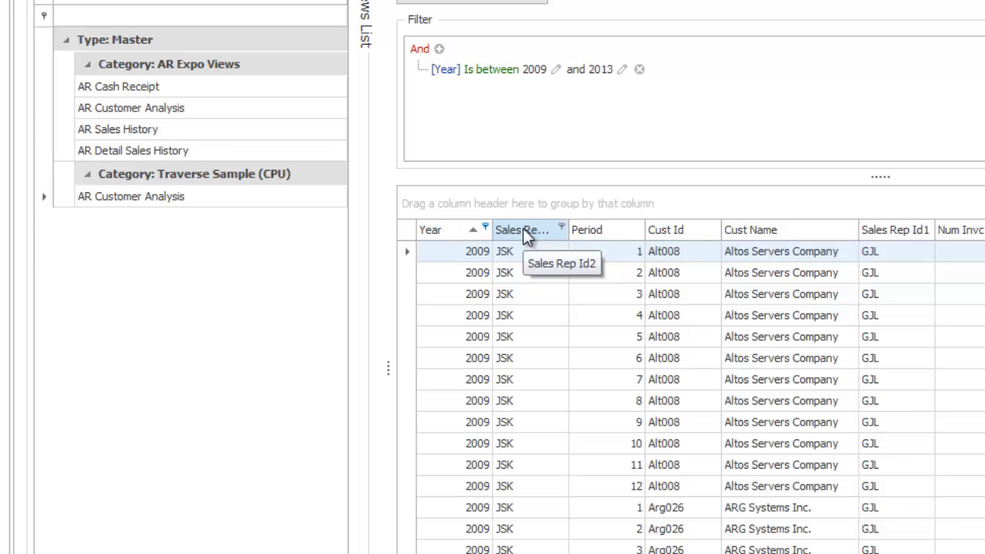
left_click_drag(524, 229, 675, 230)
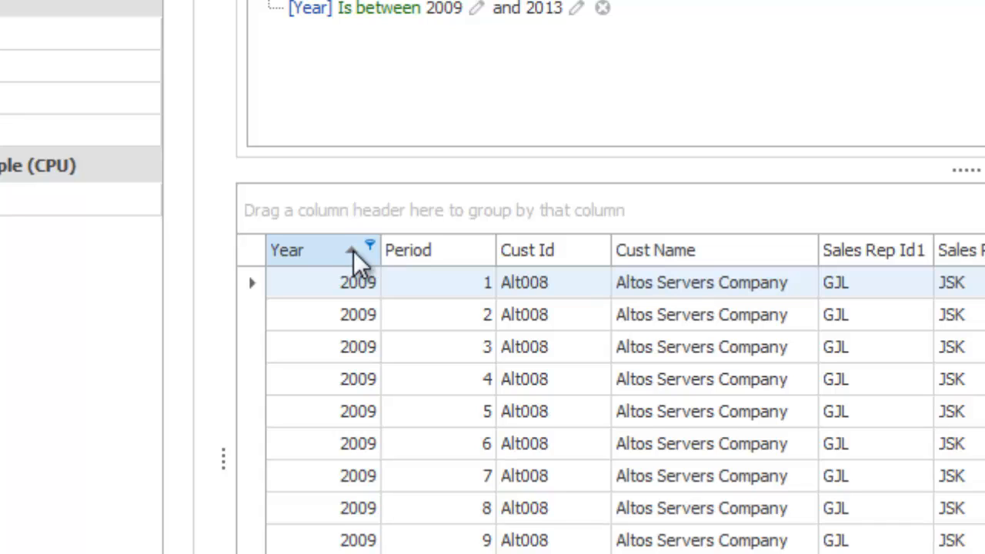
- Sort the records by Year in descending order, check the last rows, and return to ascending order
left_click(323, 250)
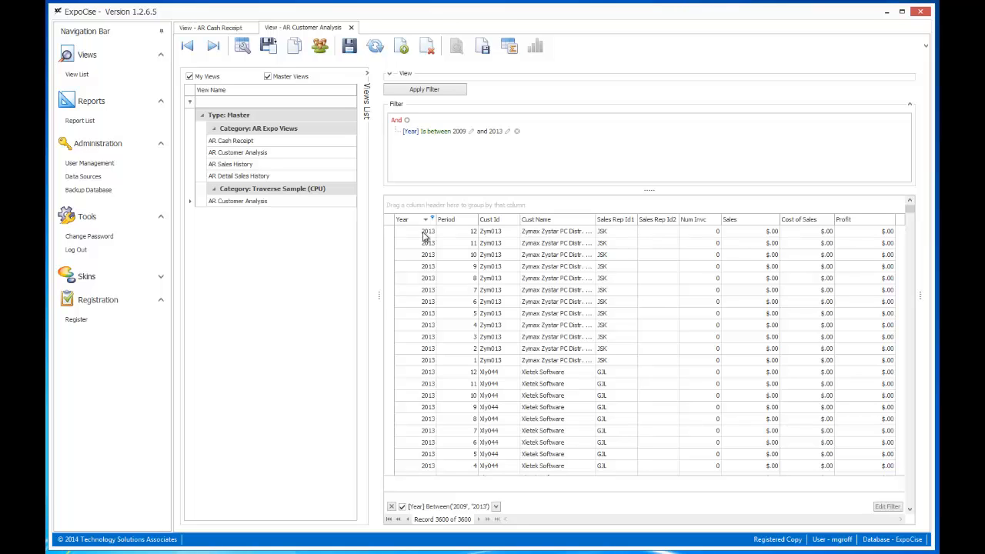
left_click_drag(911, 213, 910, 505)
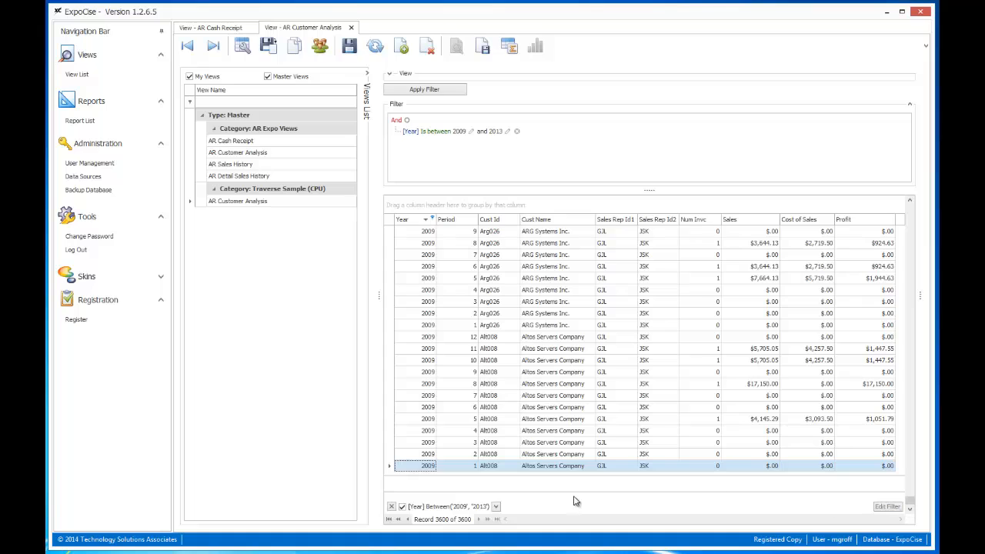
left_click(426, 222)
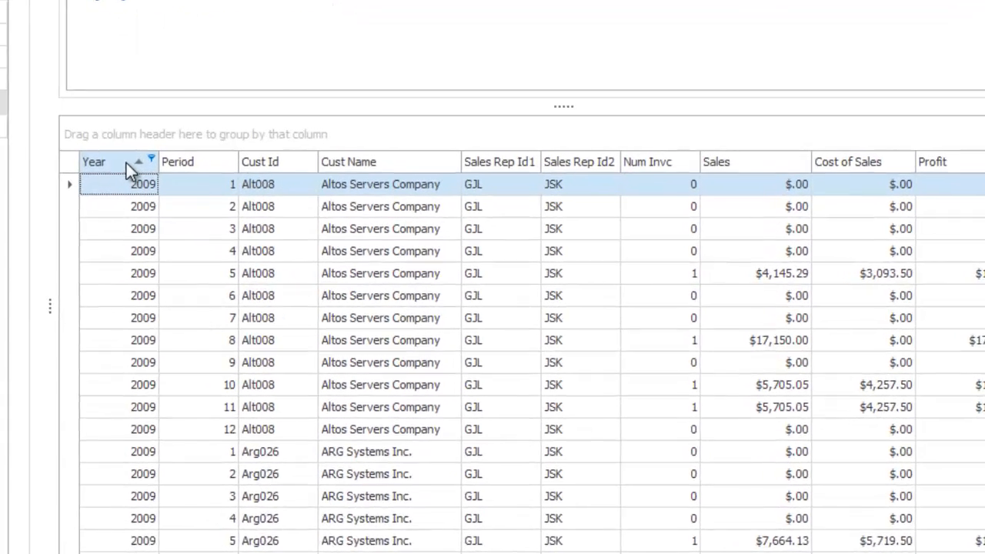
left_click(127, 163)
left_click(126, 163)
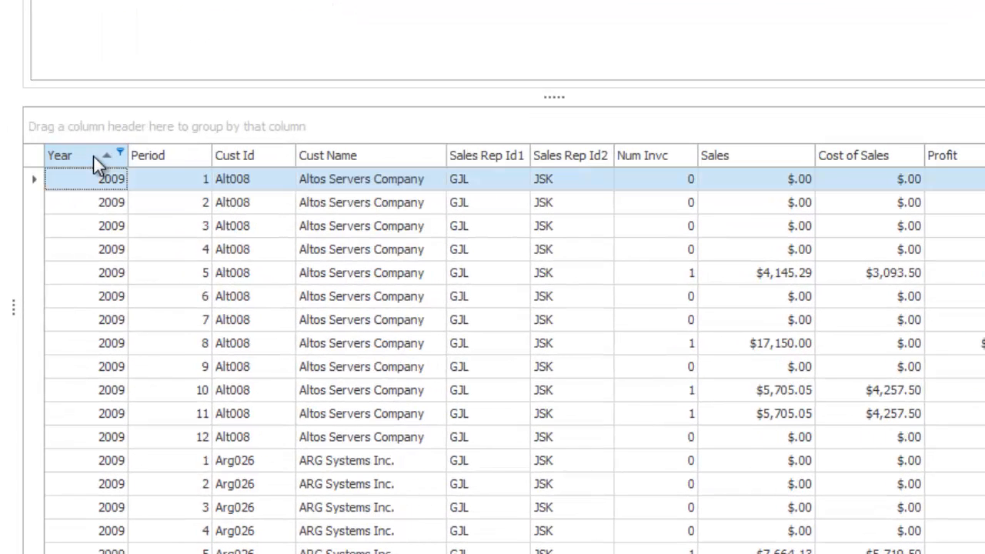
- Add Period and Cust Id as secondary ascending sorts, and return to an ascending sort by Year alone
left_click(163, 154, "shift")
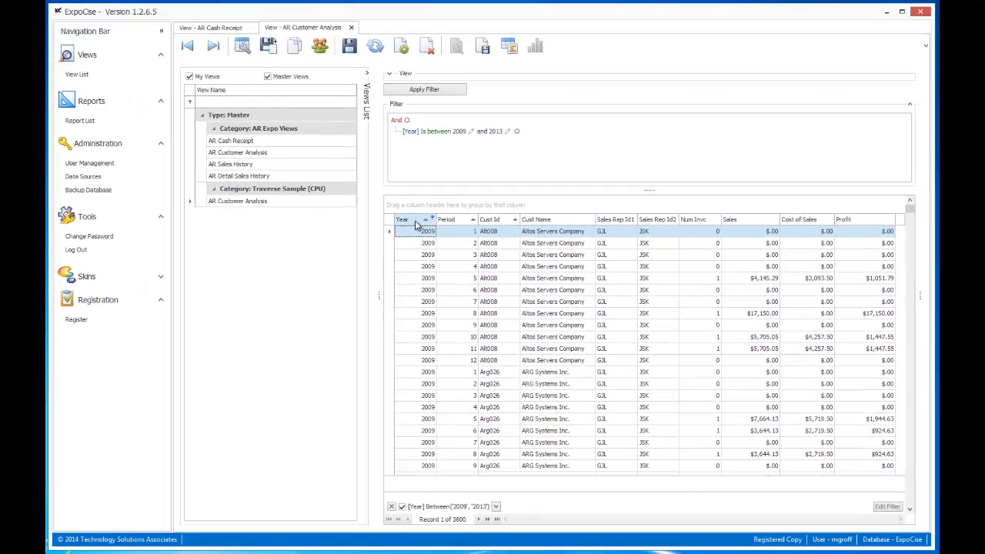
left_click(416, 220)
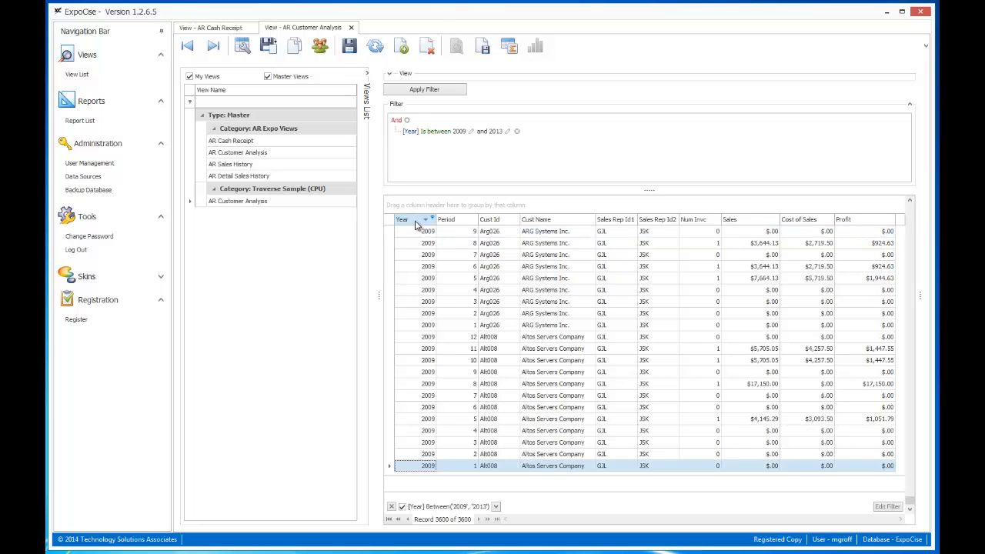
left_click(416, 221)
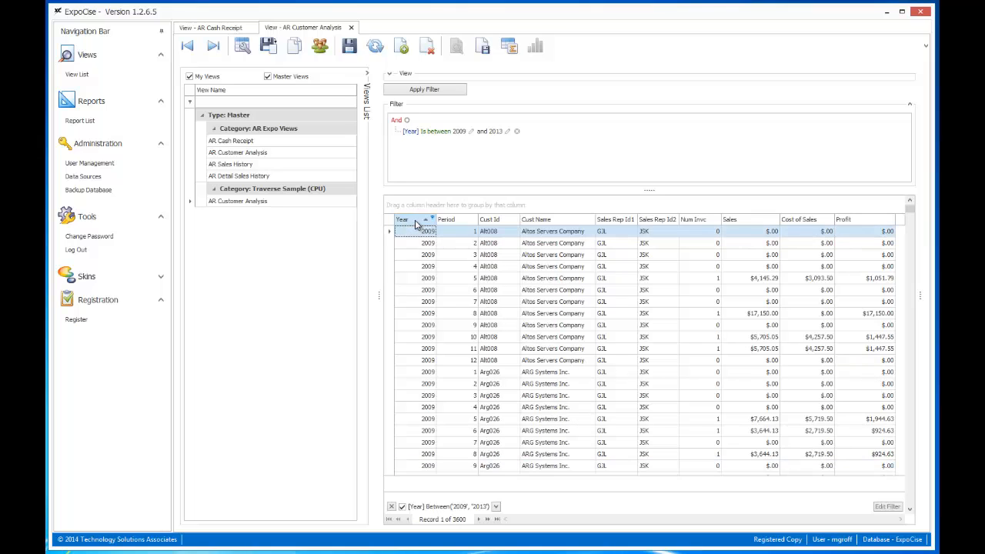
left_click(415, 221)
left_click(622, 221)
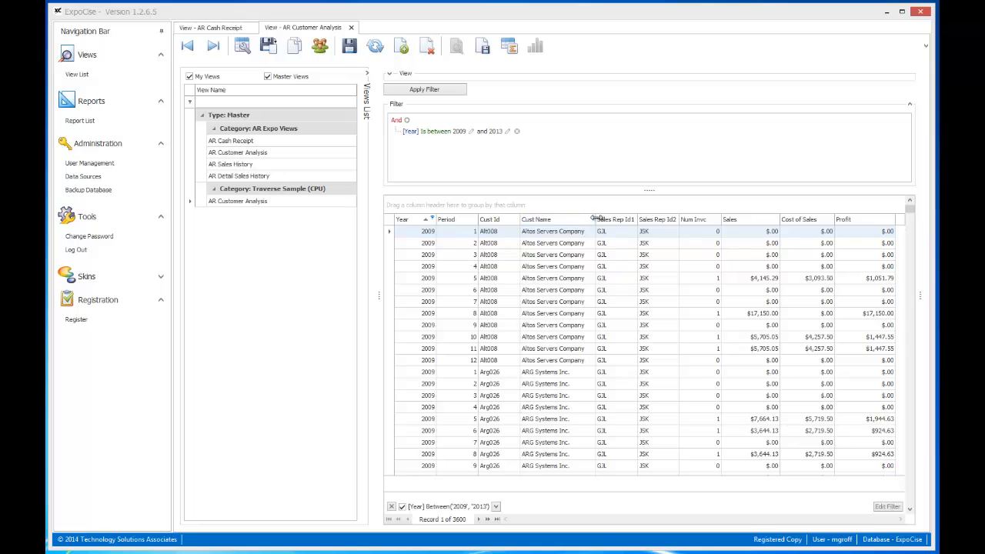
- Narrow the Cust Name, Profit and Cost of Sales columns to fit their contents more closely
mouse_move(597, 220)
left_mouse_down()
mouse_move(631, 220)
mouse_move(562, 221)
mouse_move(591, 221)
left_mouse_up()
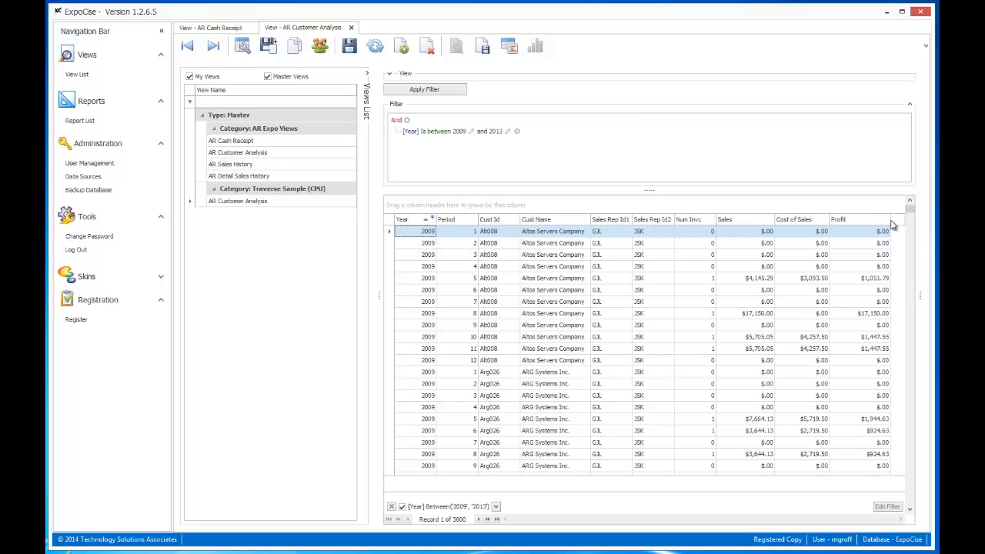
left_click_drag(891, 221, 883, 221)
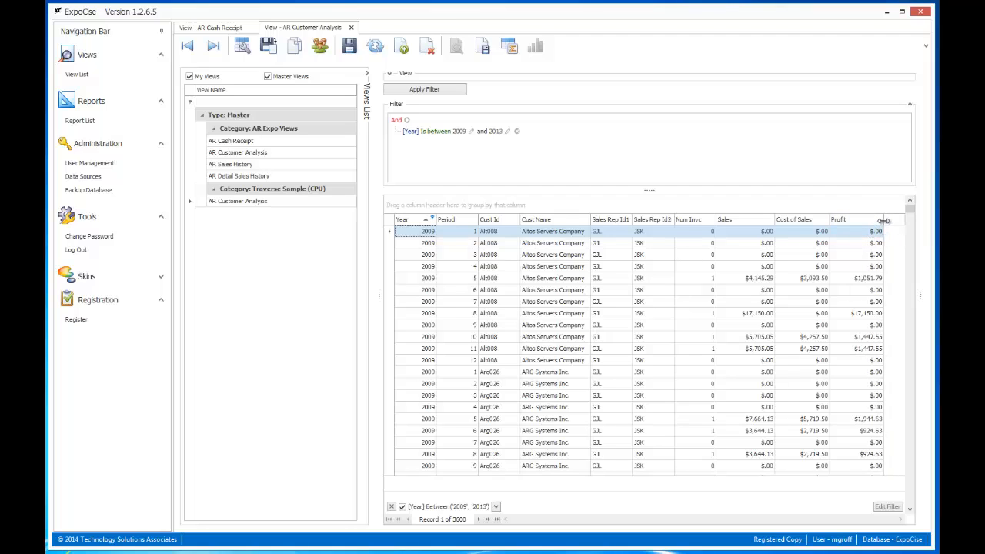
left_click_drag(883, 220, 870, 221)
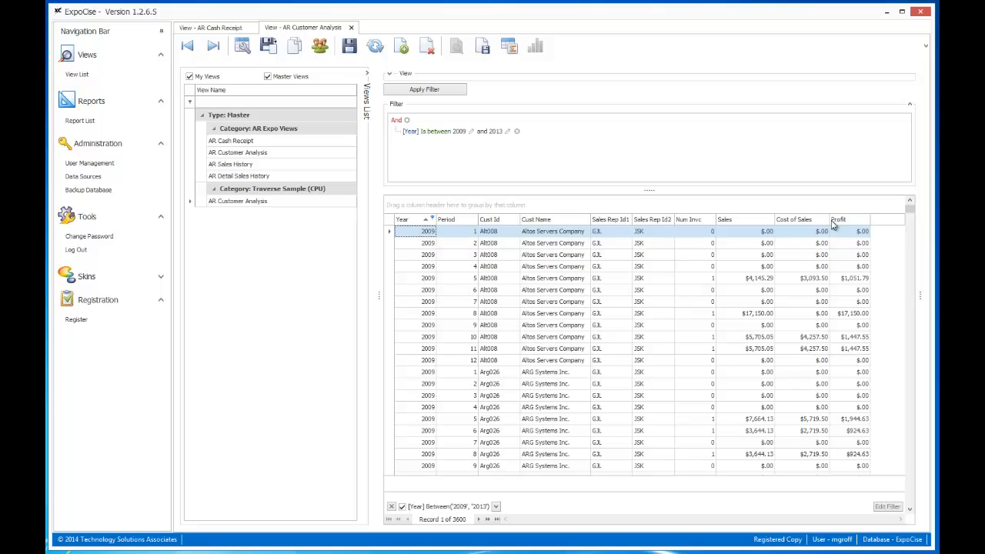
left_click_drag(833, 223, 822, 222)
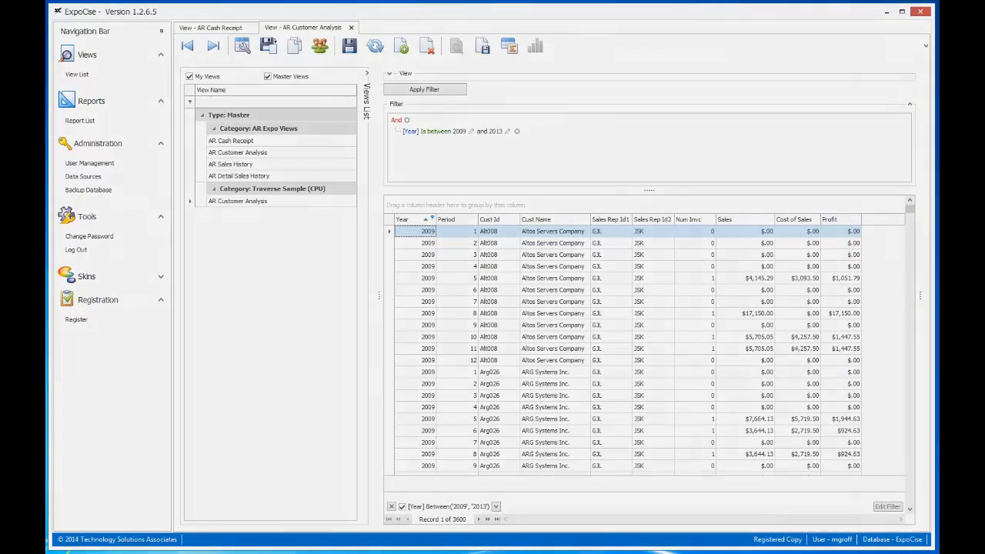